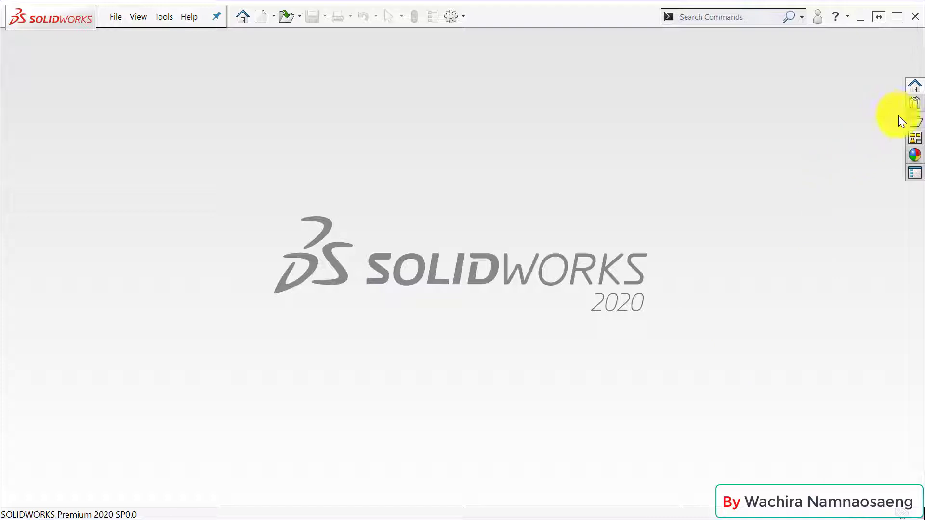
Open the Flashlight assembly from the Lesson14 Exploded_View folder in the Design Library.
left_click(911, 103)
scroll(847, 401, "down", 1)
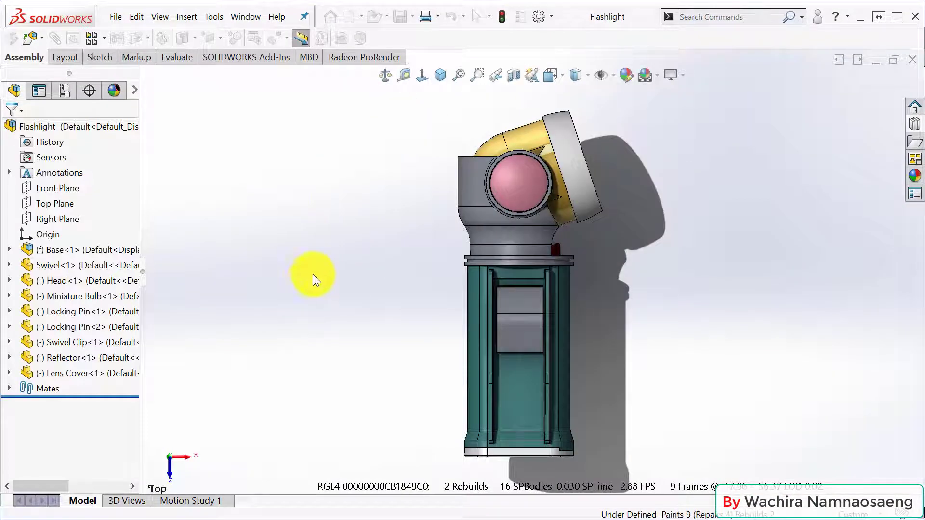
Make a drawing of the Flashlight assembly and place Drawing View1 on Sheet1.
left_click(363, 20)
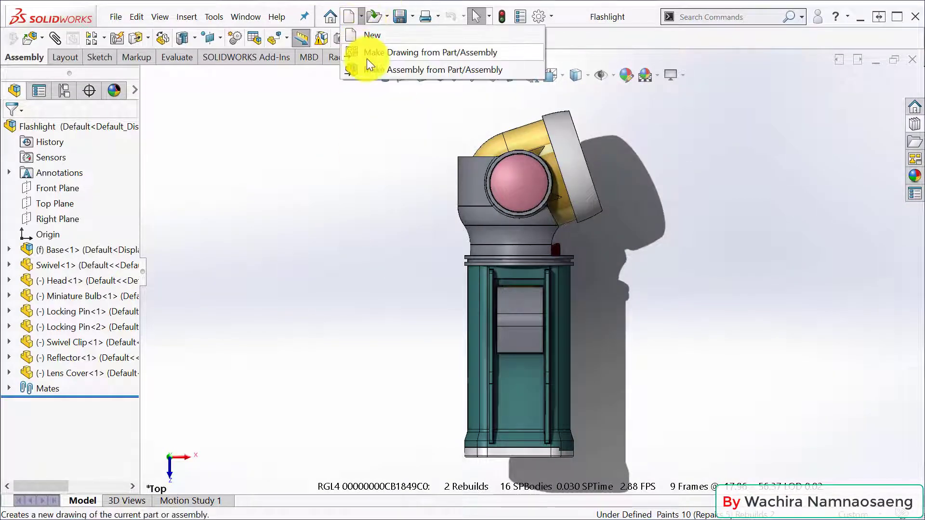
left_click(366, 55)
left_click(592, 423)
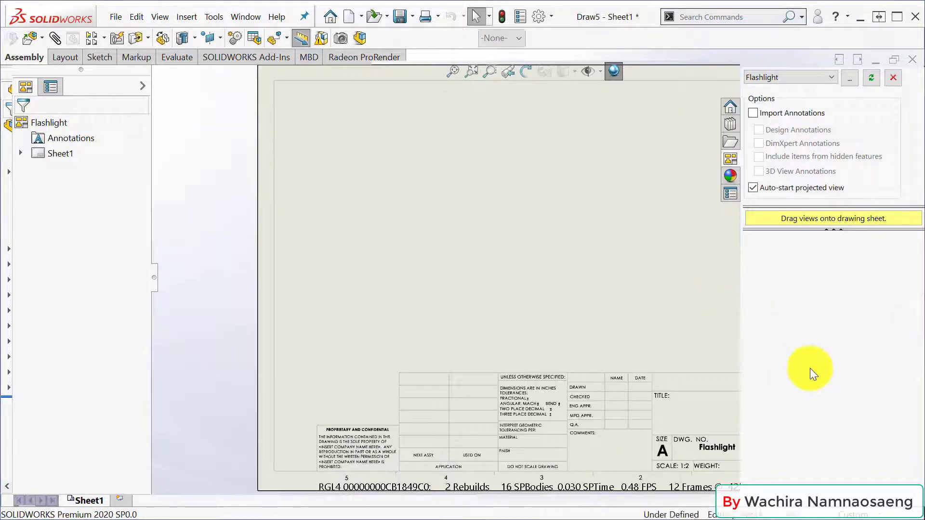
left_click_drag(838, 253, 547, 218)
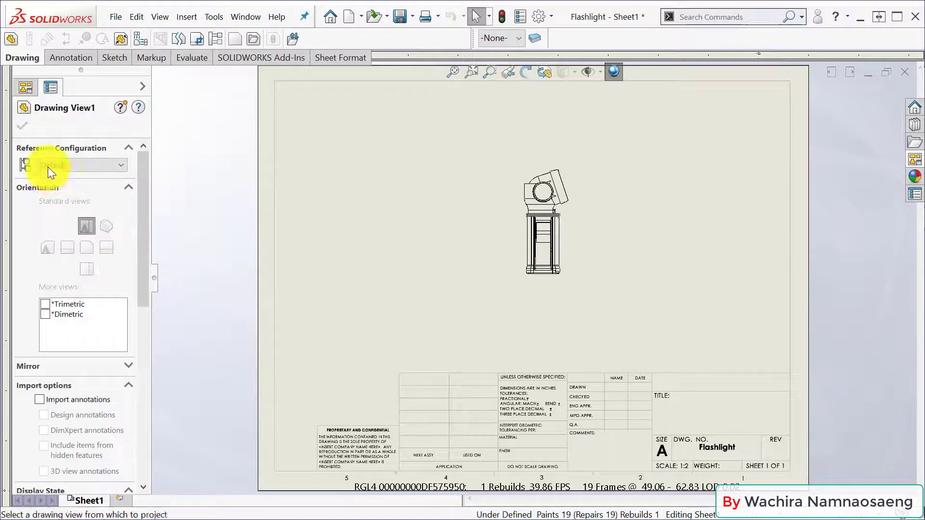
key("Escape")
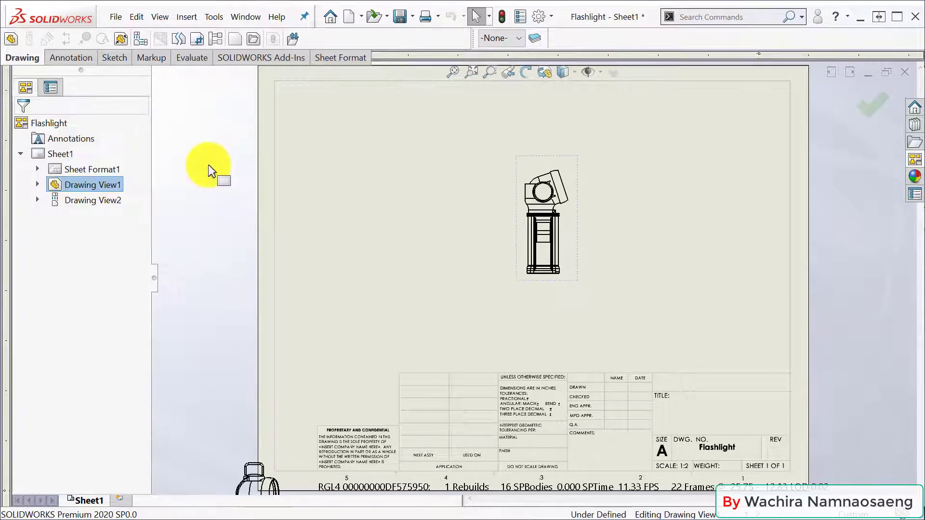
Change Sheet1's properties to a 1:1 scale.
right_click(49, 155)
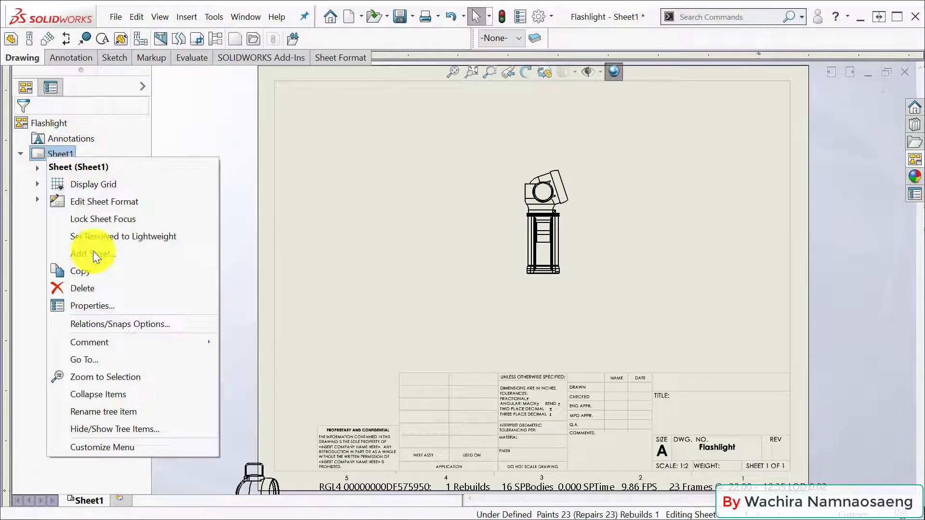
left_click(111, 306)
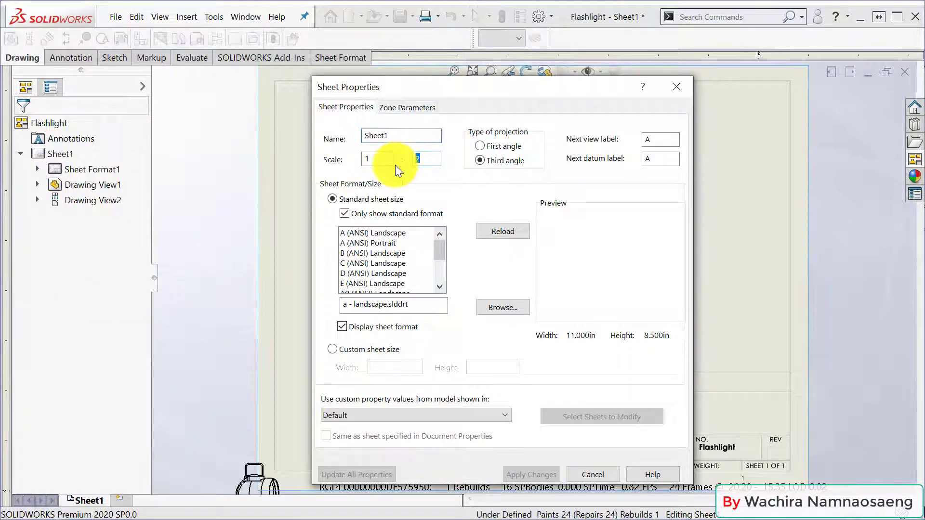
type("1")
key("Return")
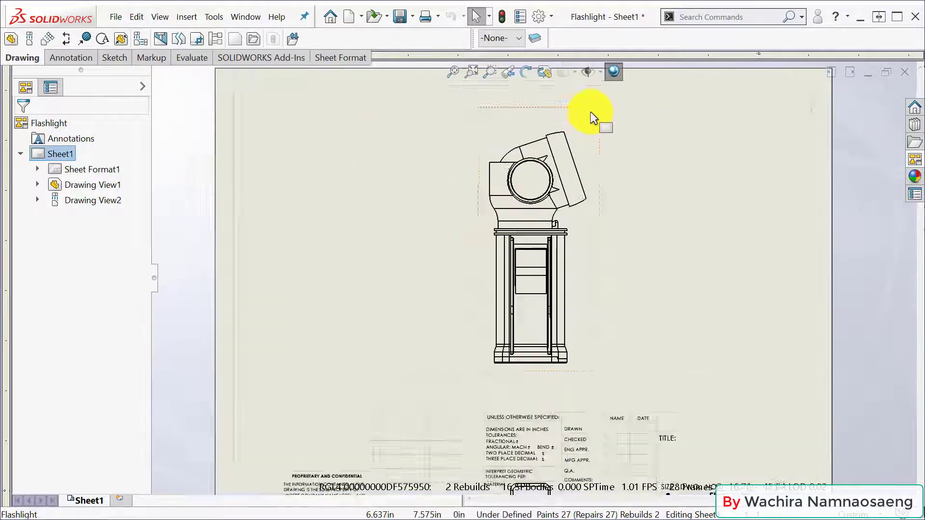
scroll(591, 111, "down", 3)
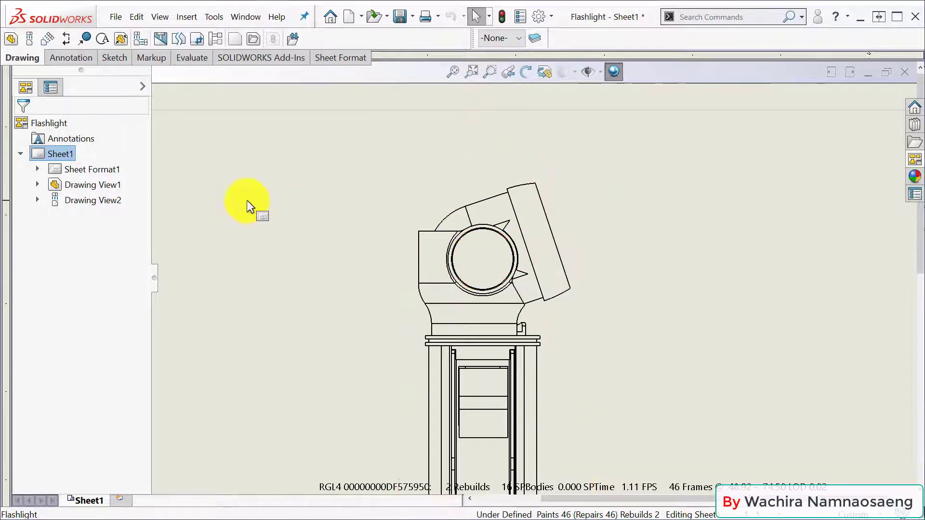
Create an Alternate Position View of Drawing View1 as new configuration AltPosition_Default_1.
left_click(423, 173)
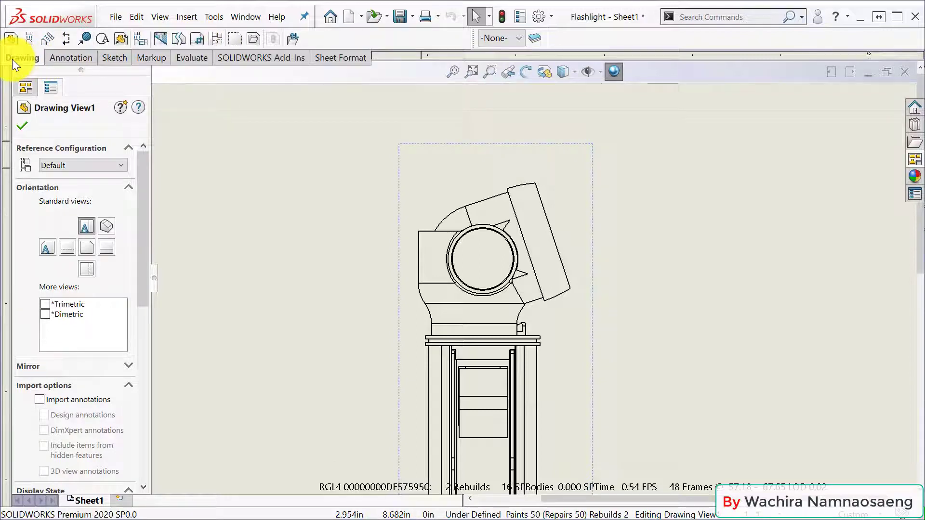
left_click(214, 41)
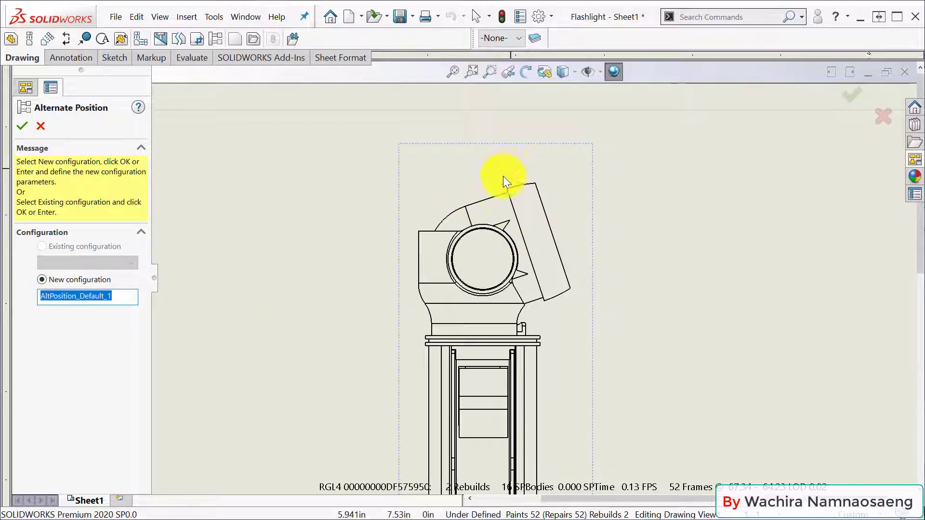
left_click(21, 125)
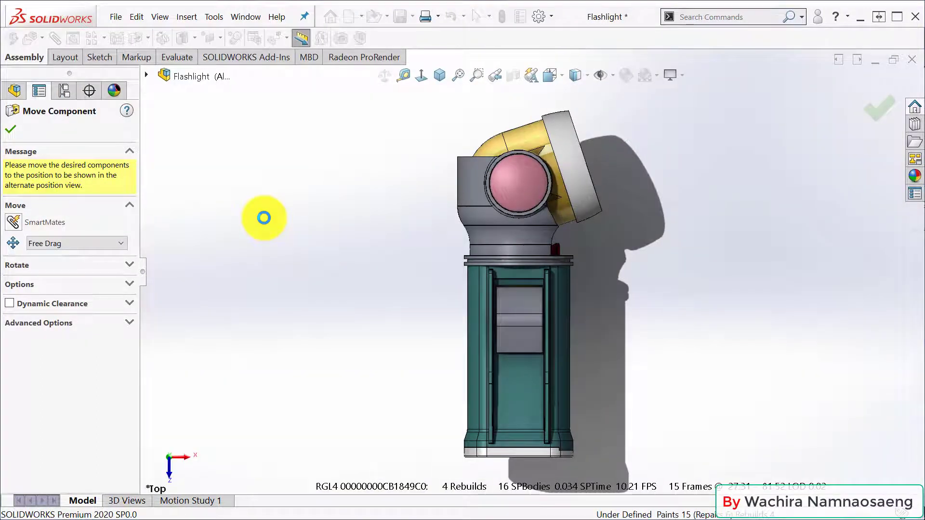
Rotate the flashlight head upward about its pivot to create the first phantom position.
left_click(475, 75)
left_click_drag(500, 103, 658, 274)
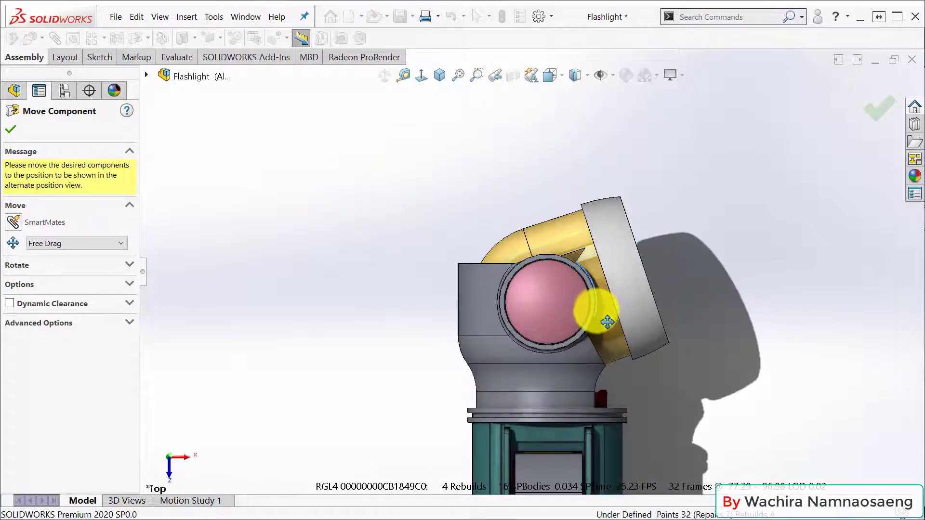
mouse_move(606, 323)
left_mouse_down()
mouse_move(606, 295)
mouse_move(595, 286)
left_mouse_up()
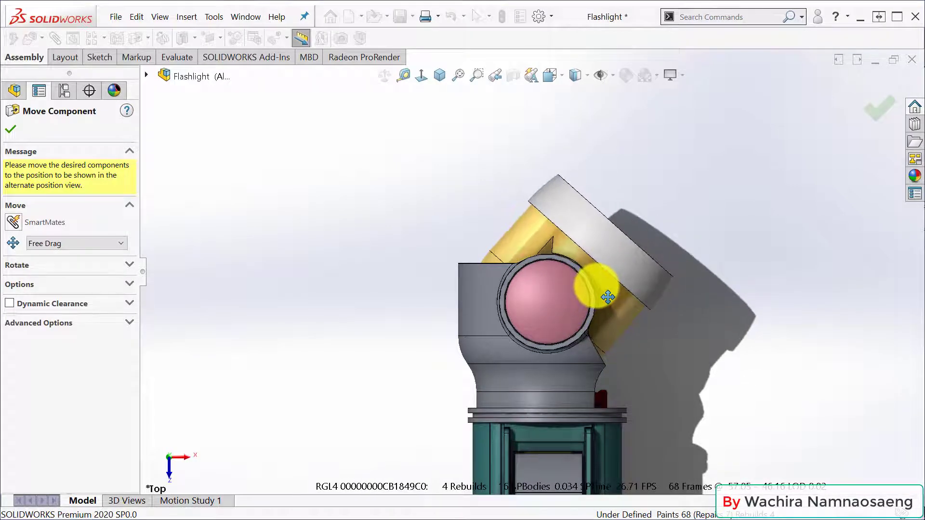
left_click(10, 131)
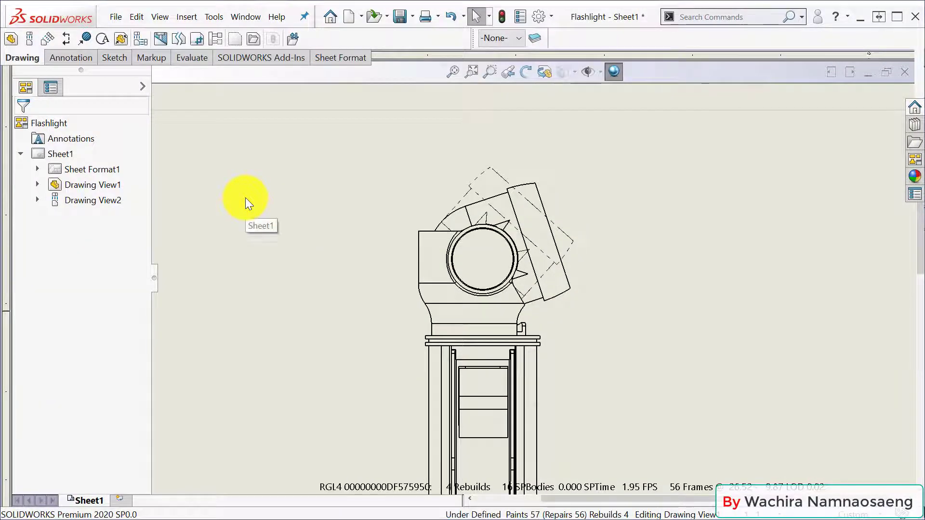
Add a second Alternate Position View of Drawing View1 as AltPosition_Default_2.
left_click(273, 169)
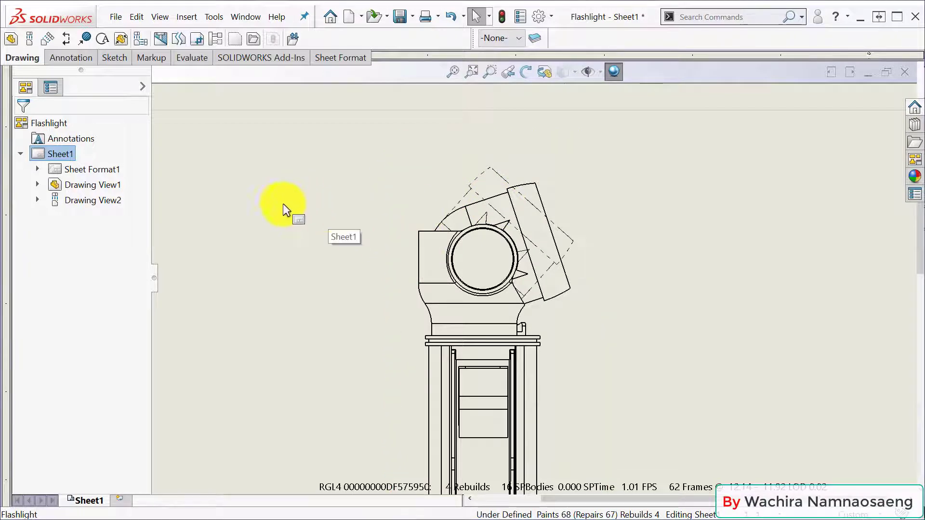
left_click(423, 168)
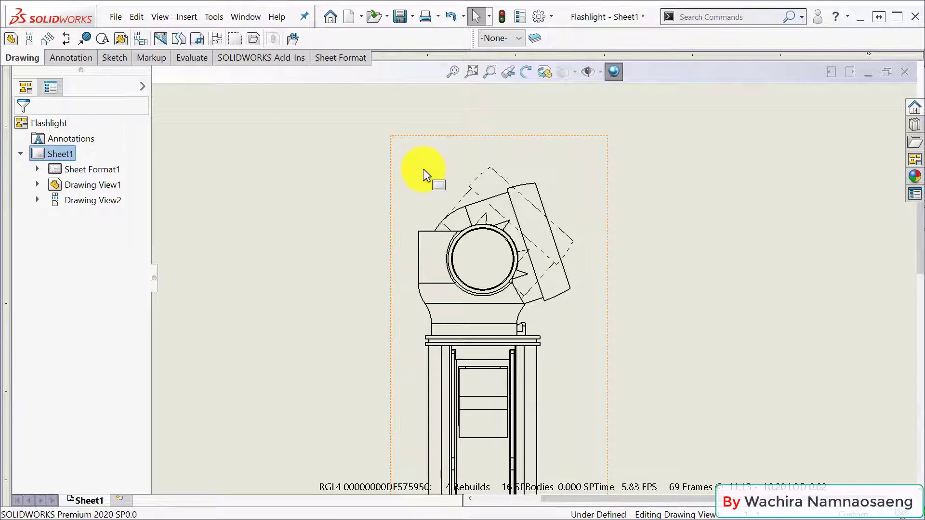
left_click(213, 39)
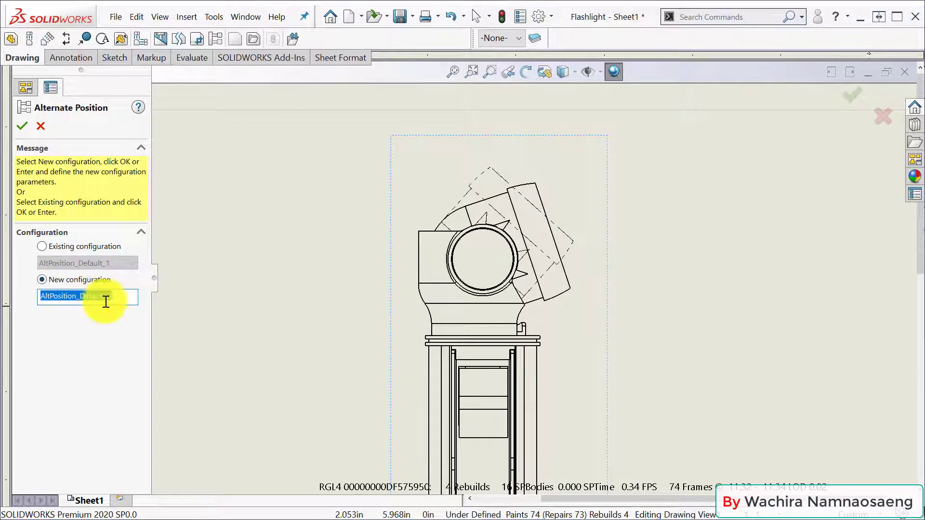
left_click(25, 126)
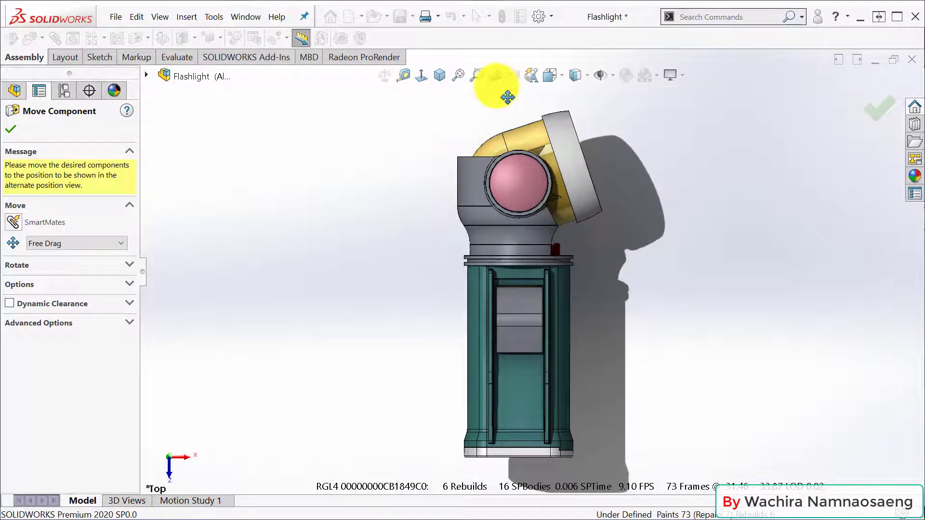
Turn on Collision Detection in the Move Component options.
scroll(506, 97, "down", 3)
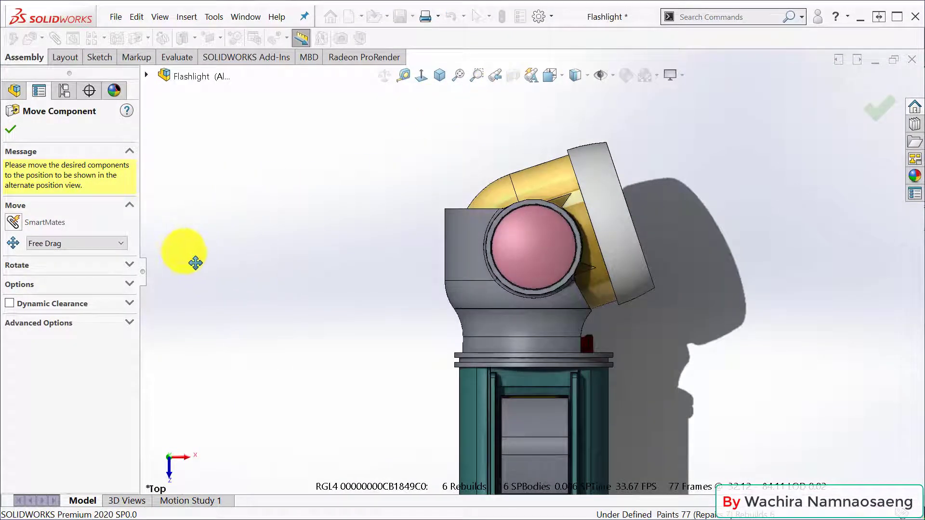
left_click(130, 284)
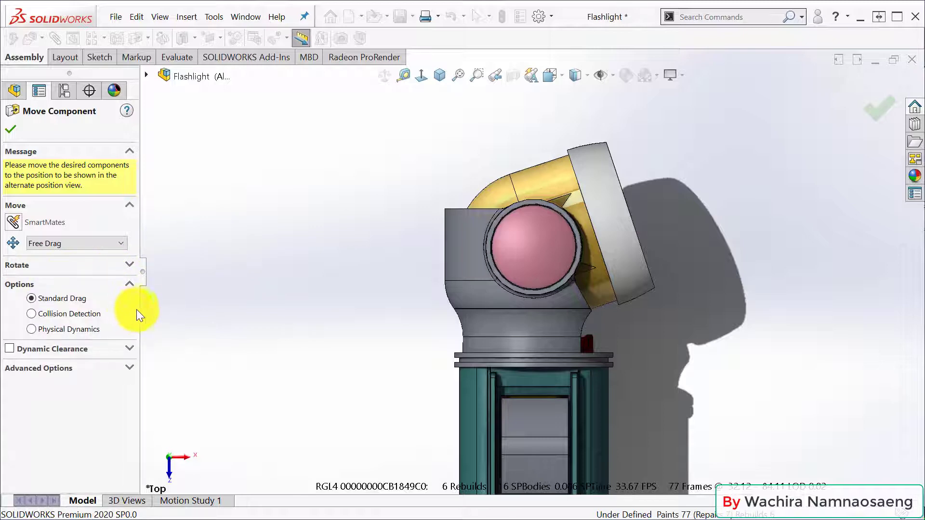
left_click(31, 314)
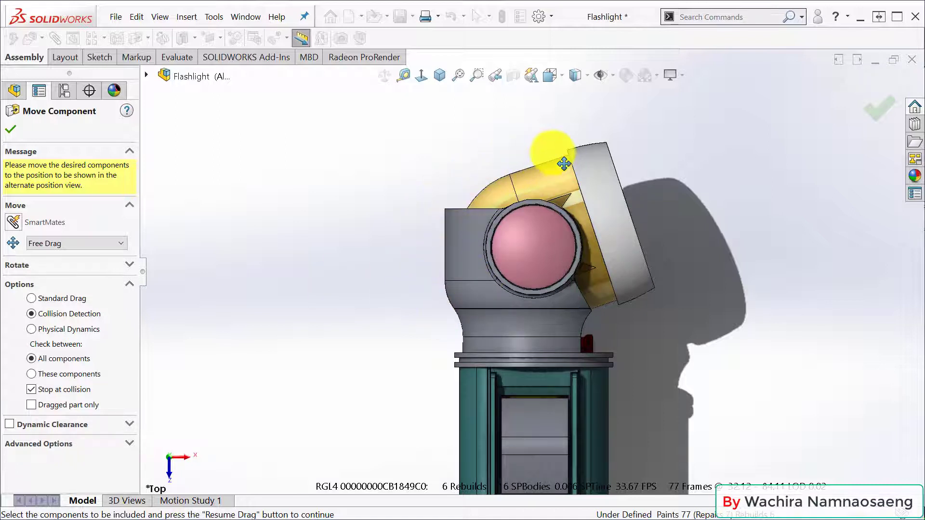
Swing the flashlight head upright to create the second phantom outline.
left_click(588, 250)
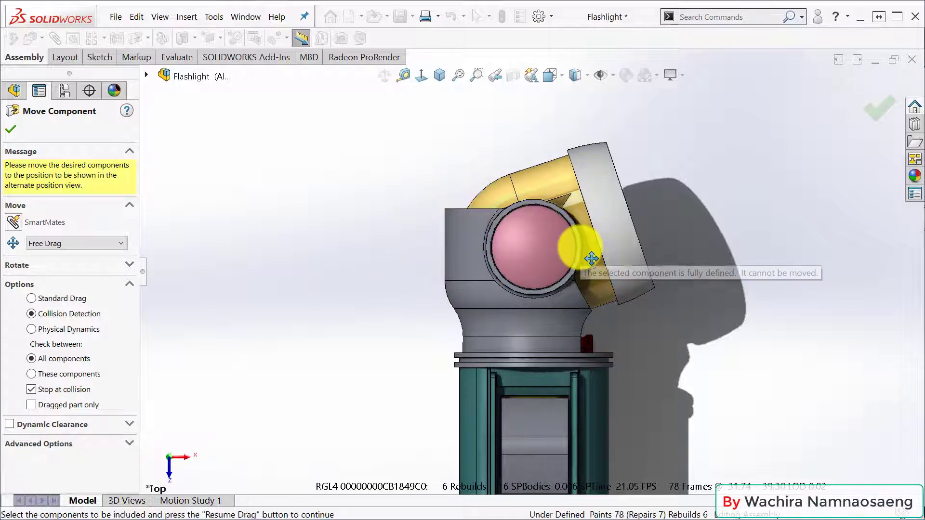
left_click_drag(591, 268, 320, 218)
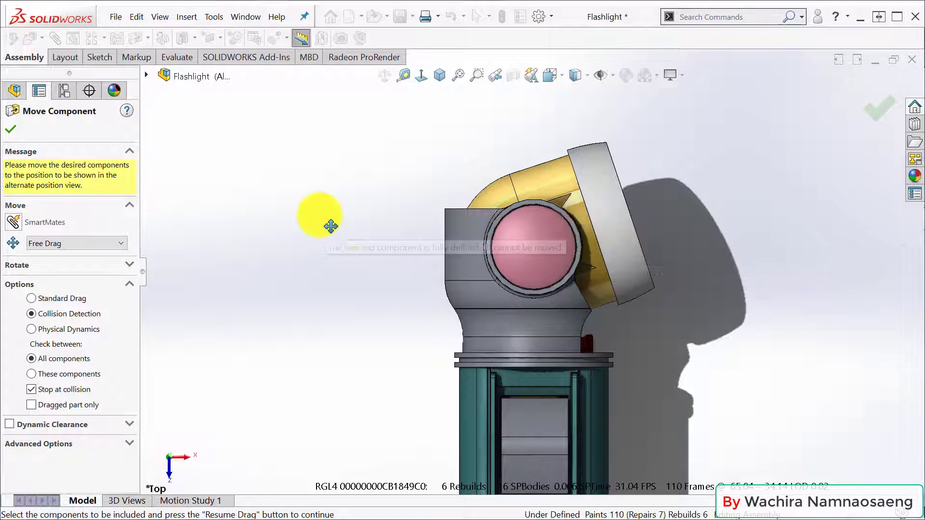
mouse_move(595, 287)
left_mouse_down()
mouse_move(512, 165)
mouse_move(324, 153)
left_mouse_up()
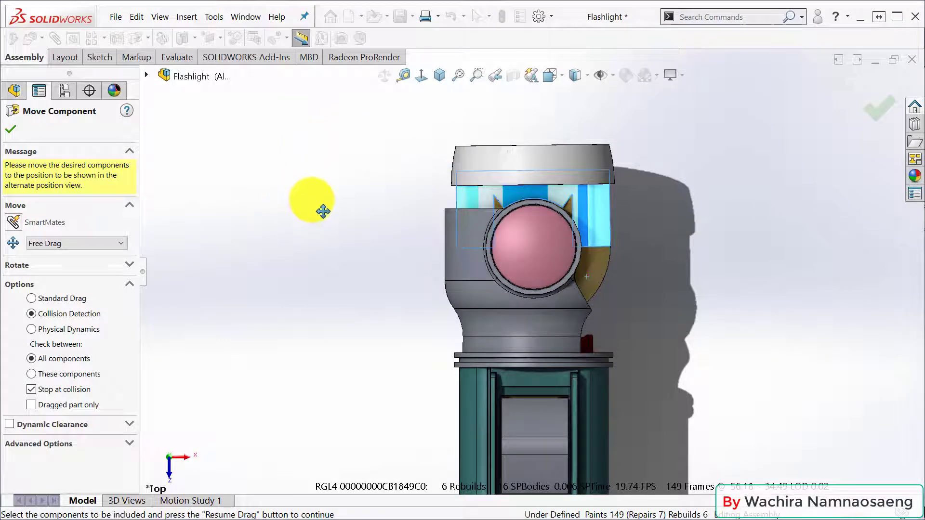
left_click(13, 132)
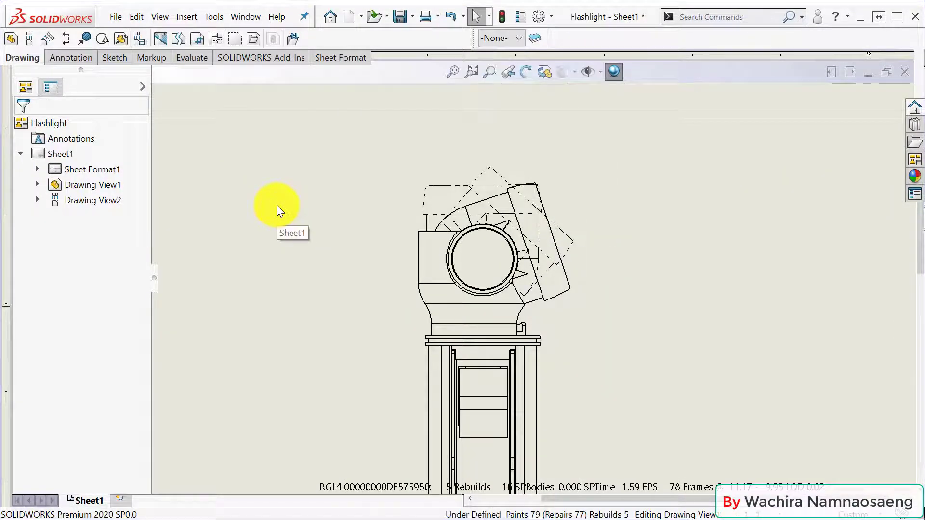
left_click(264, 188)
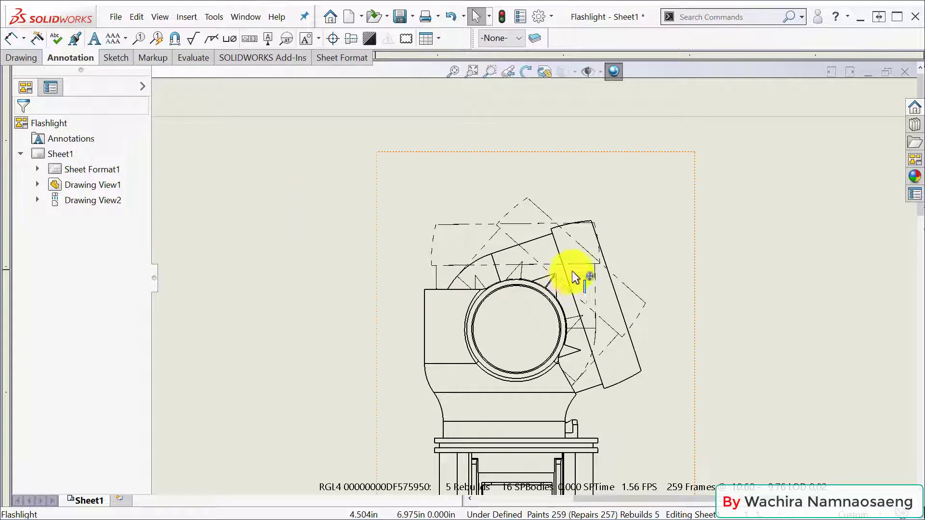
key("z")
scroll(540, 392, "down", 1)
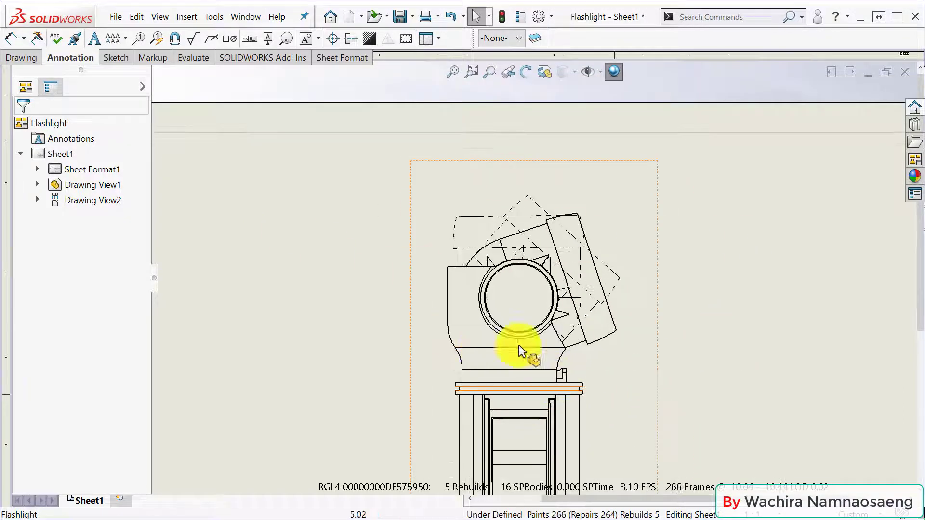